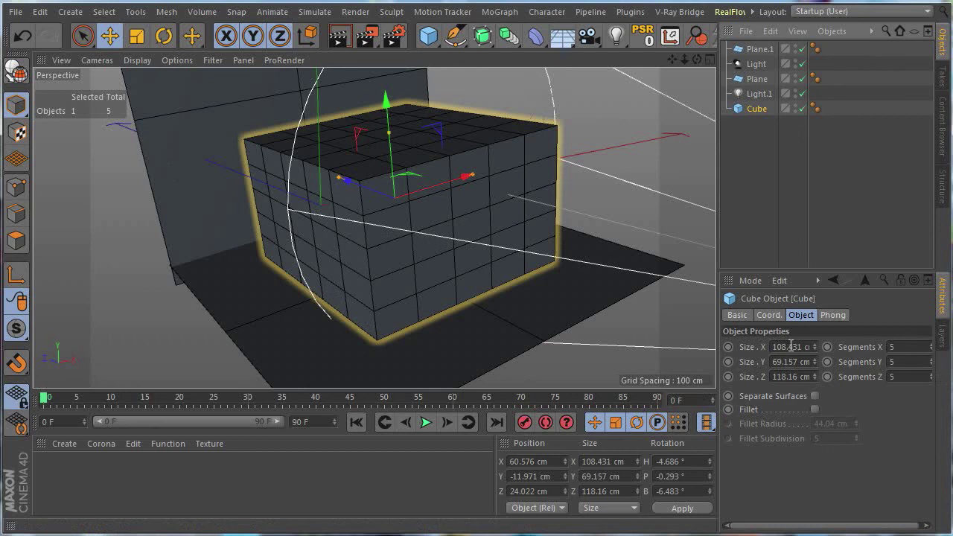
# - Enable the cube's fillet with a 5 cm radius and 4 subdivisions, and render a preview of the view
pyautogui.click(815, 410)
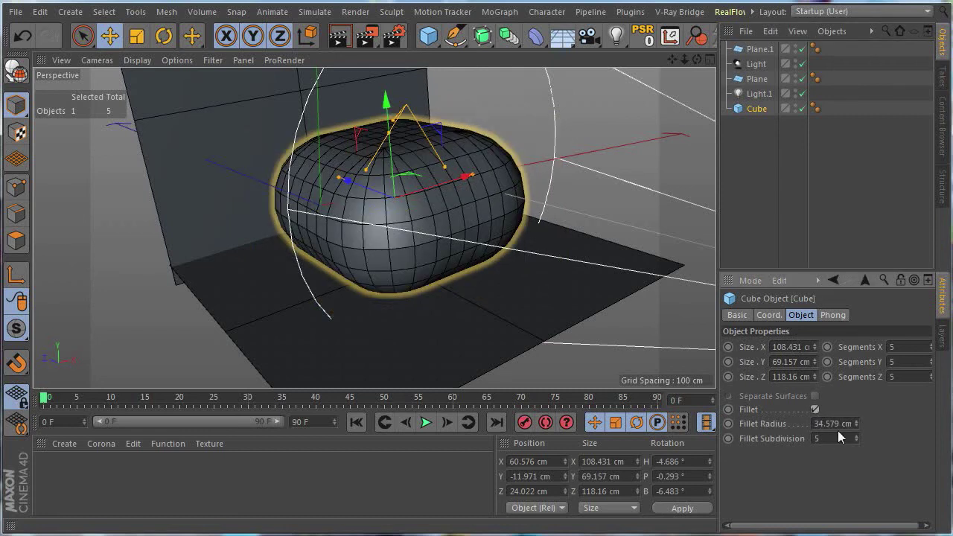
pyautogui.doubleClick(830, 422)
pyautogui.write('5')
pyautogui.press('Return')
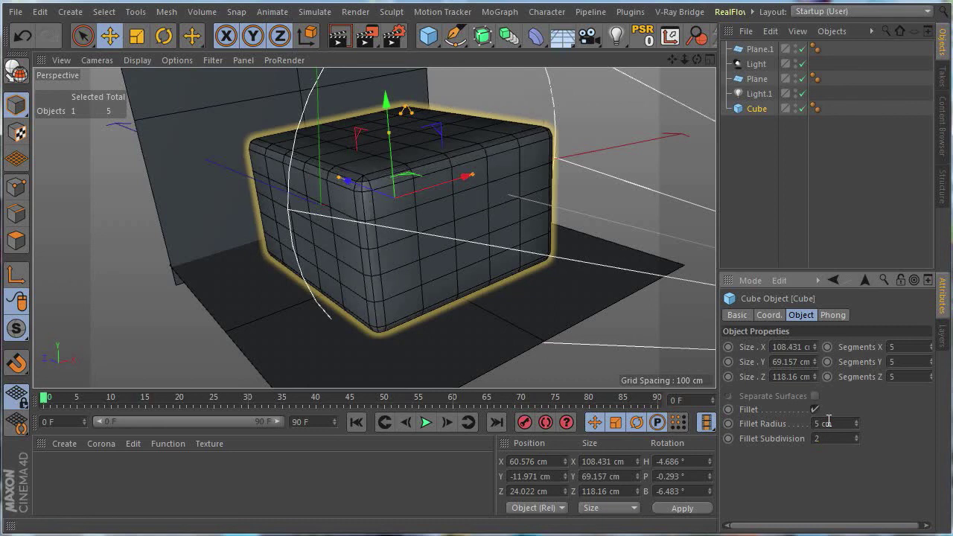
pyautogui.write('4')
pyautogui.press('Return')
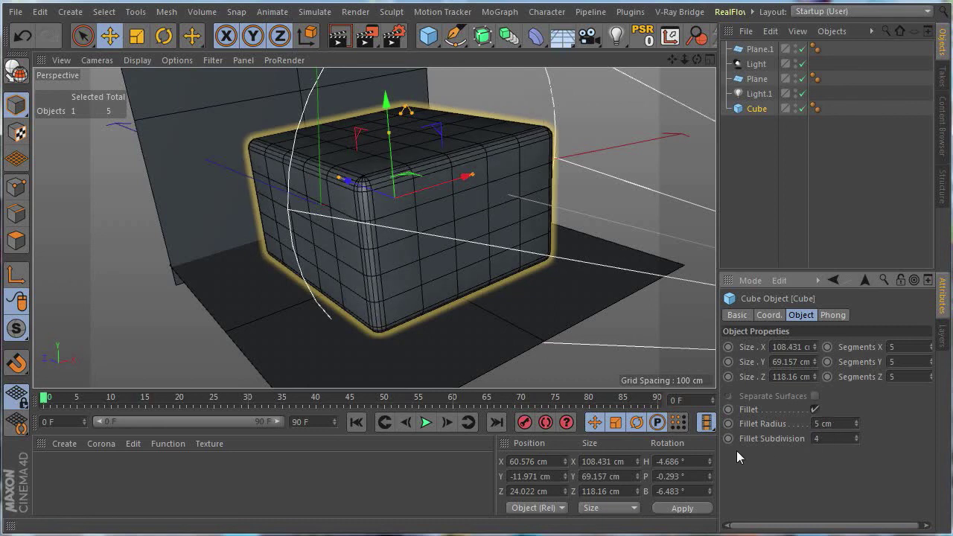
pyautogui.hotkey('ctrl', 'r')
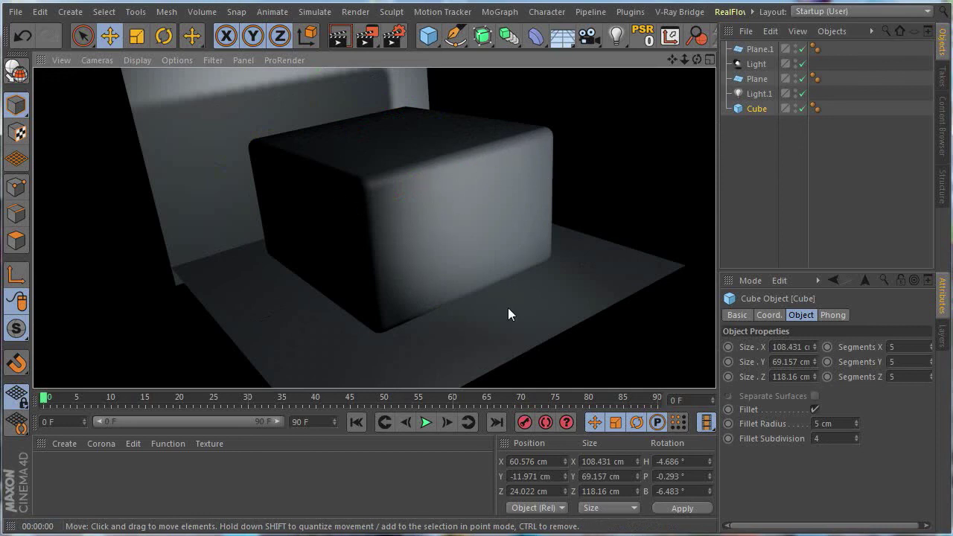
# - Try a fillet subdivision of 10 on the cube and return it to 4, rendering a preview of each
pyautogui.doubleClick(839, 436)
pyautogui.write('10')
pyautogui.press('Return')
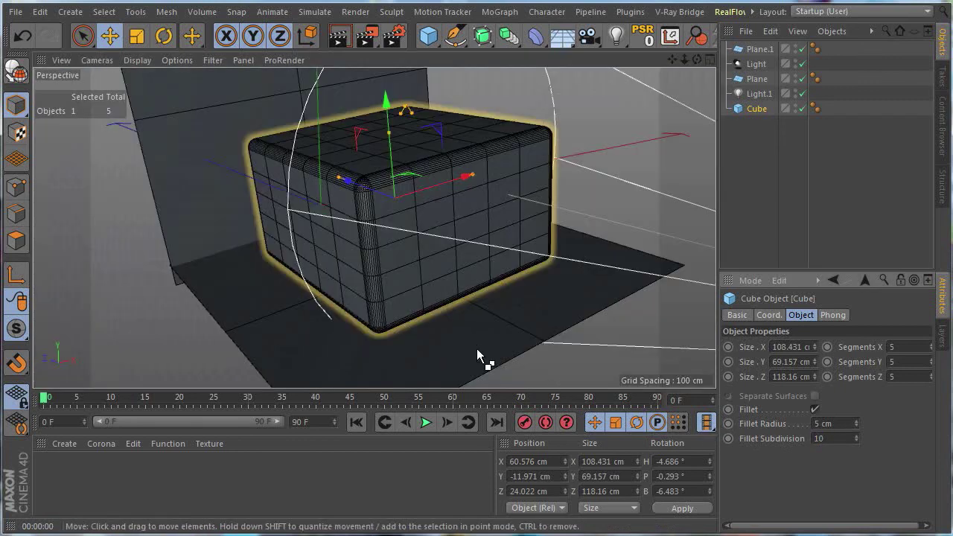
pyautogui.hotkey('ctrl', 'r')
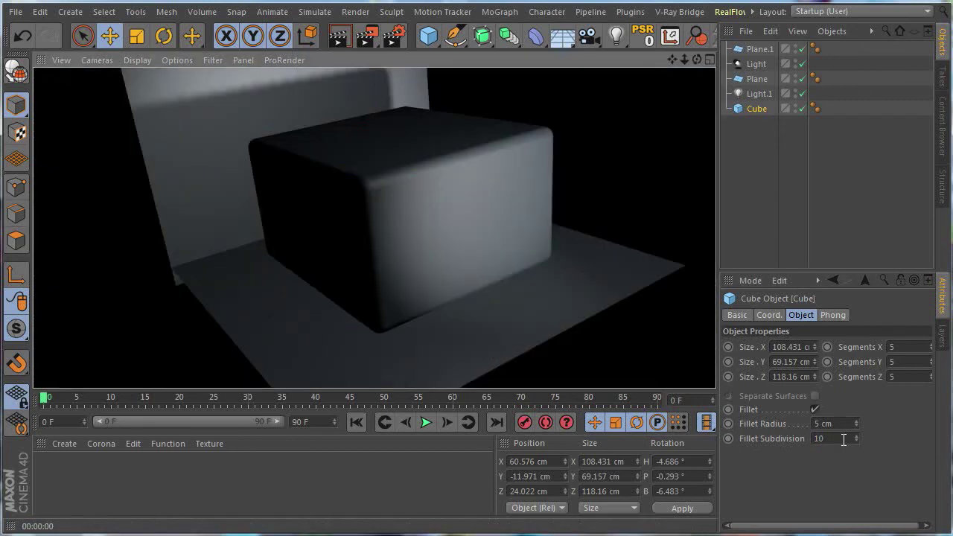
pyautogui.moveTo(843, 439); pyautogui.dragTo(704, 438)
pyautogui.write('4')
pyautogui.press('Return')
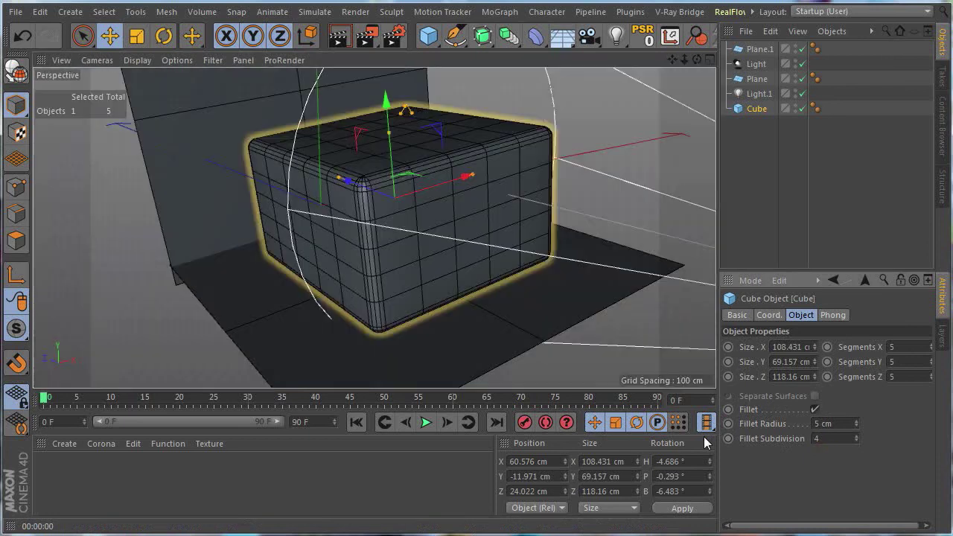
pyautogui.hotkey('ctrl', 'r')
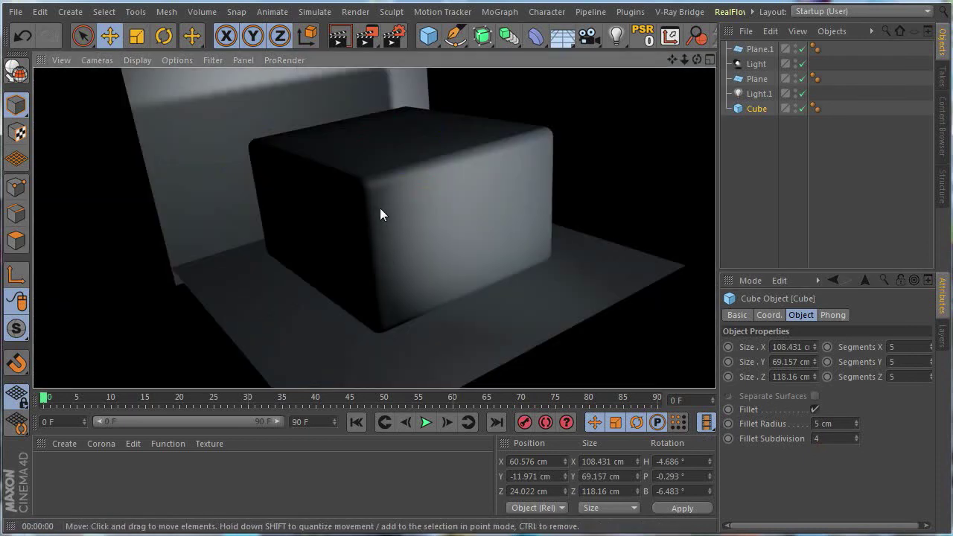
# - Compare the cube's rounded corner up close using fillet subdivisions of 10 and 4, keeping 4
pyautogui.scroll(6, 380, 186)
pyautogui.scroll(1, 383, 175)
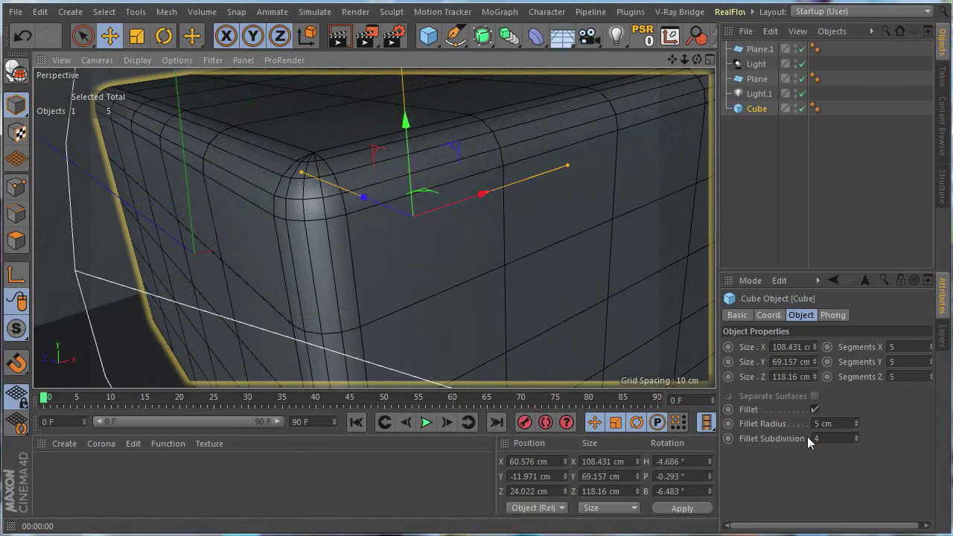
pyautogui.moveTo(830, 439); pyautogui.dragTo(685, 437)
pyautogui.write('10')
pyautogui.press('Return')
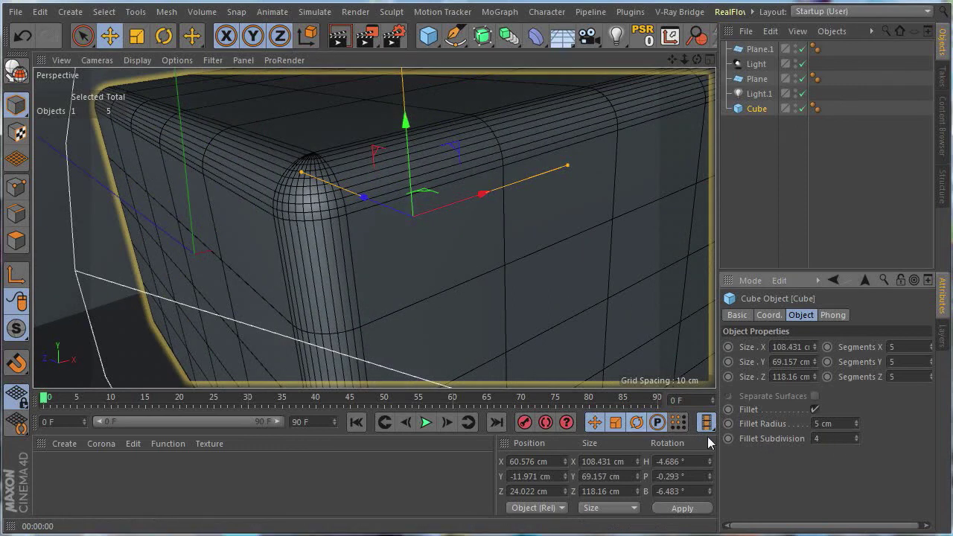
pyautogui.press('Return')
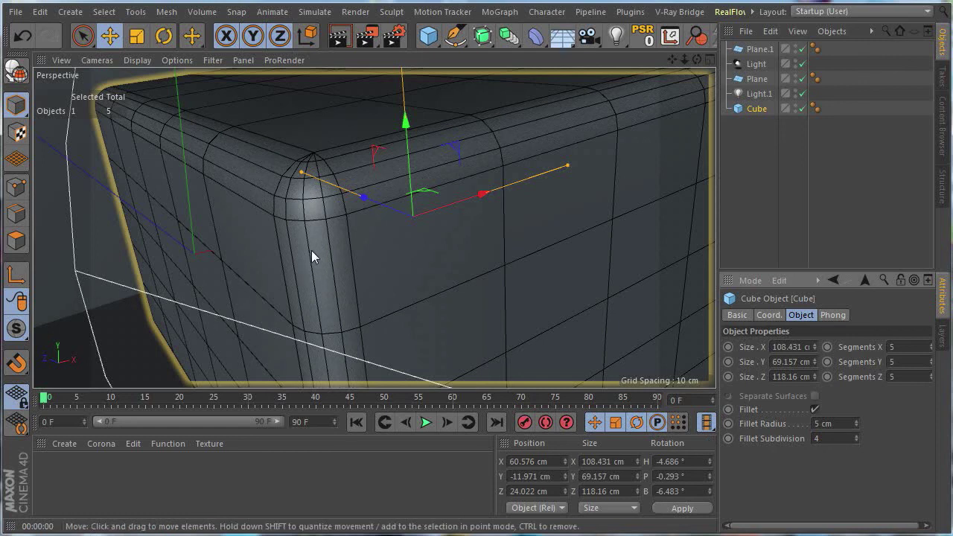
pyautogui.scroll(-3, 311, 251)
pyautogui.scroll(-3, 333, 297)
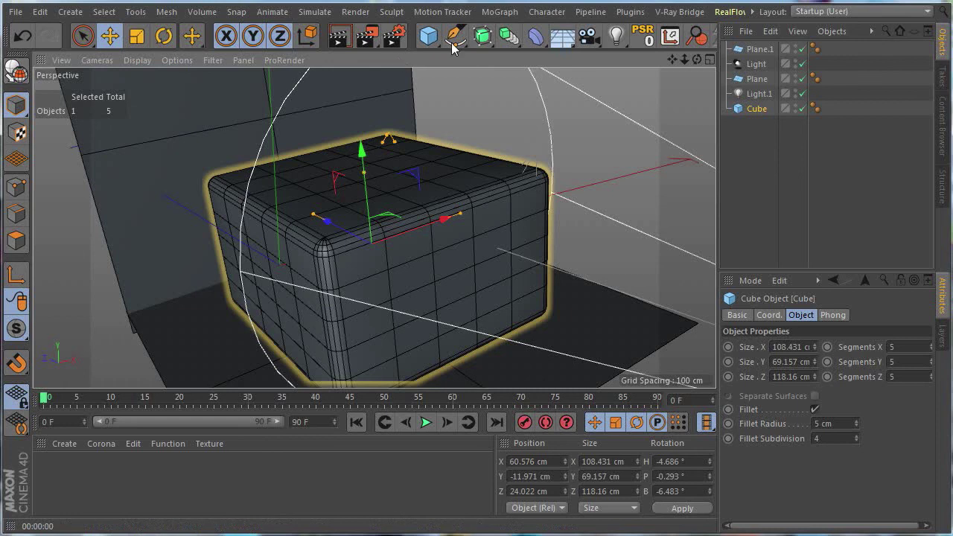
pyautogui.click(536, 36)
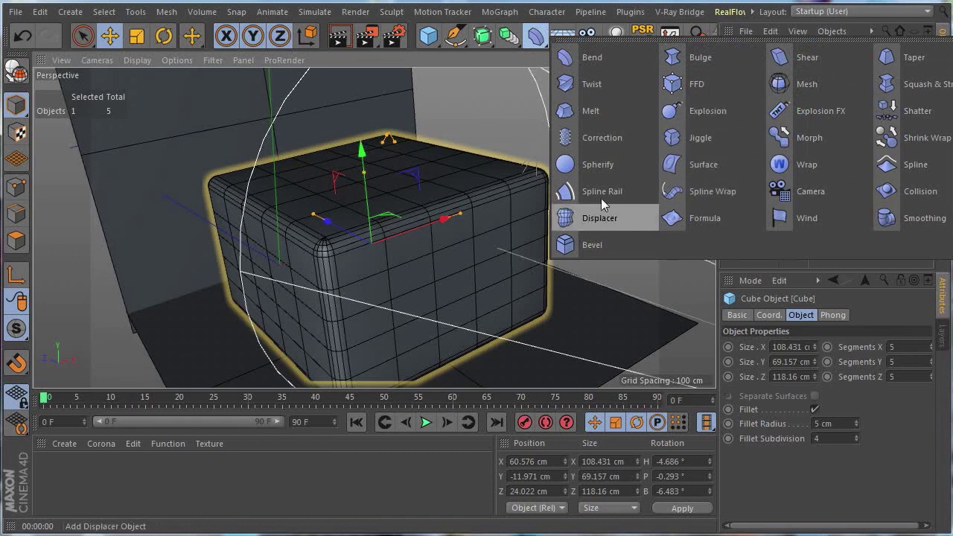
pyautogui.click(360, 16)
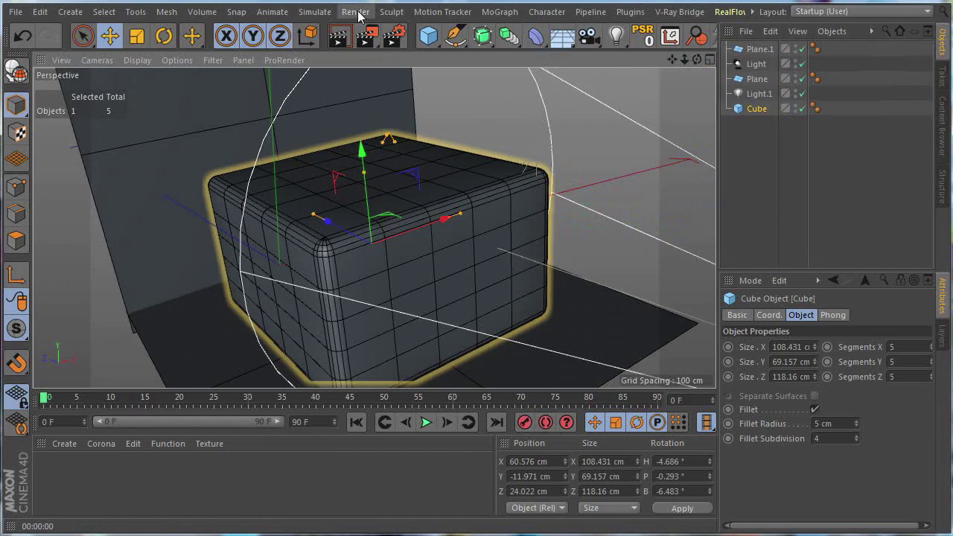
pyautogui.click(679, 14)
pyautogui.click(679, 14)
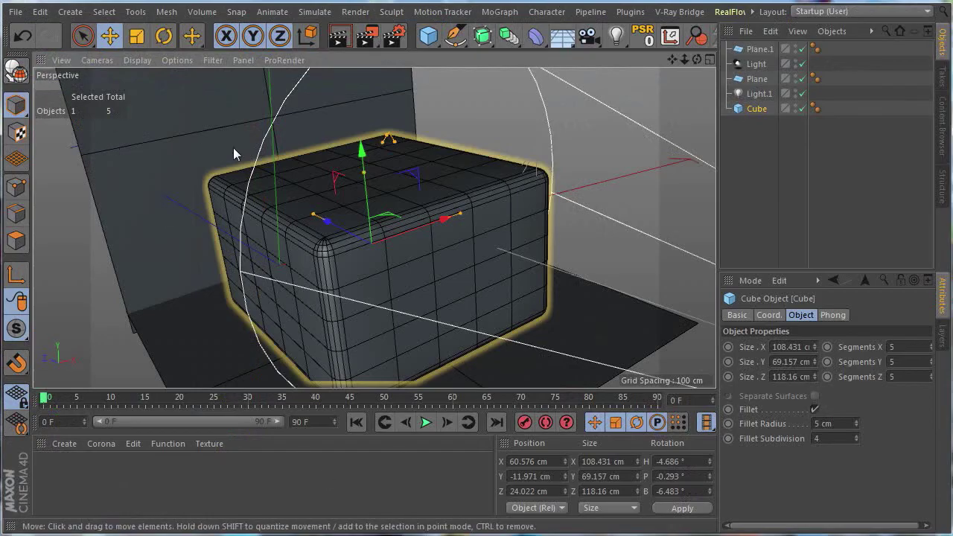
# - Try converting the parametric cube to a polygon object several times, undoing each conversion
pyautogui.press('c')
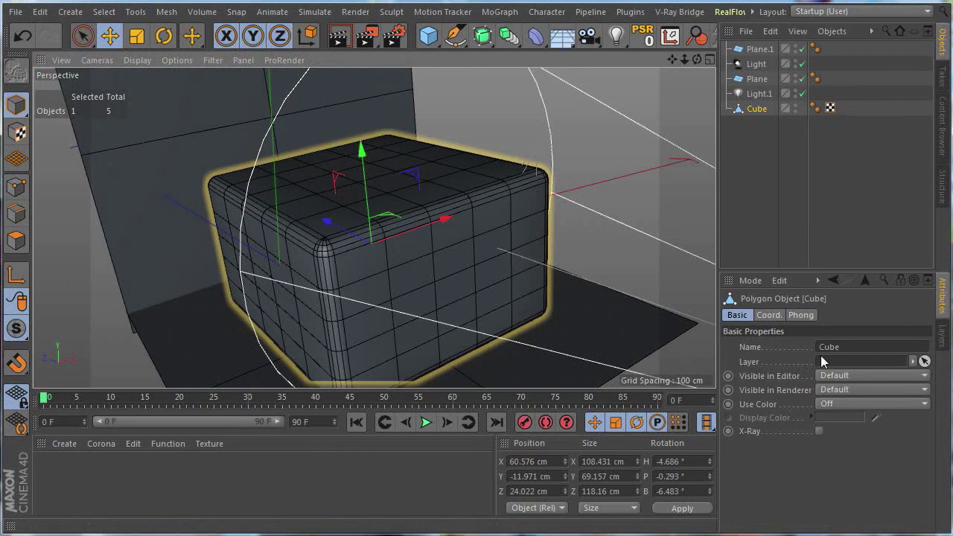
pyautogui.hotkey('ctrl', 'z')
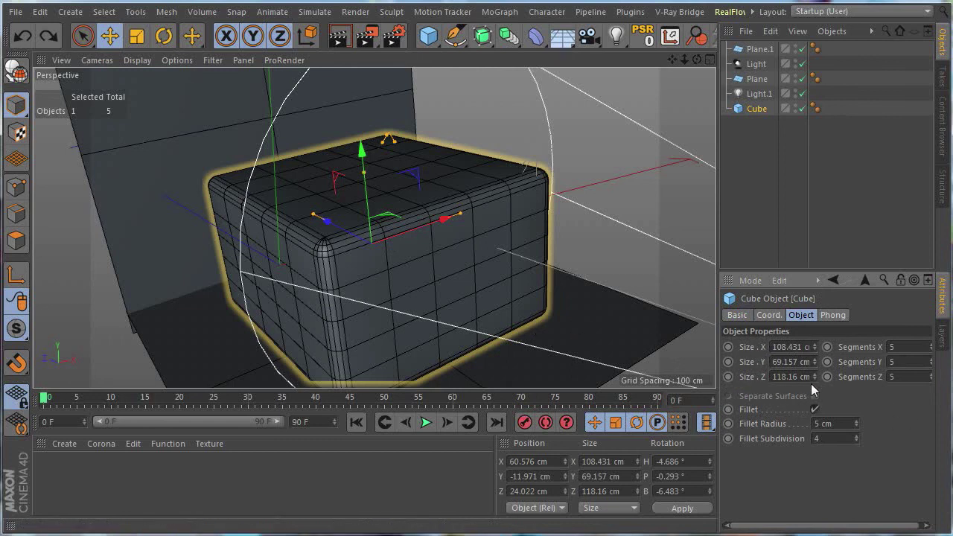
pyautogui.press('c')
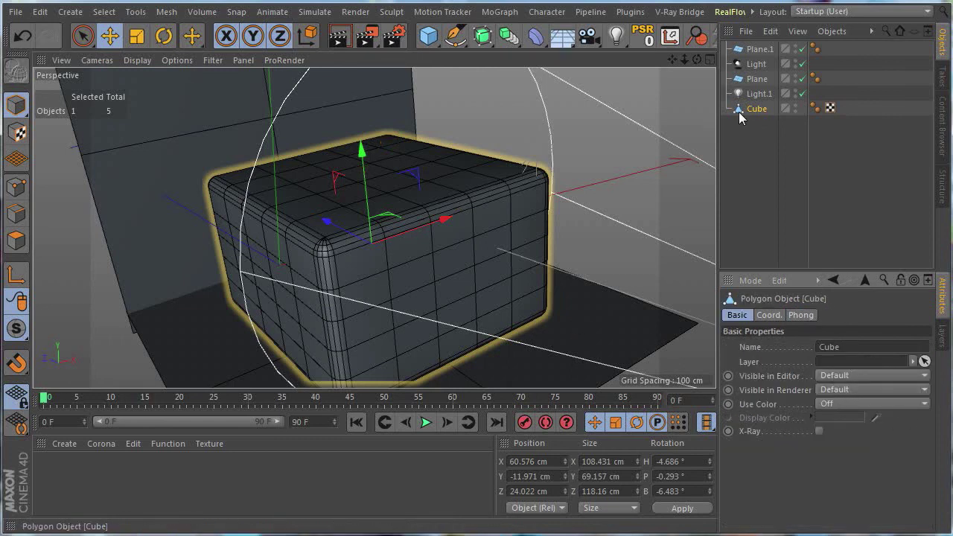
pyautogui.hotkey('ctrl', 'z')
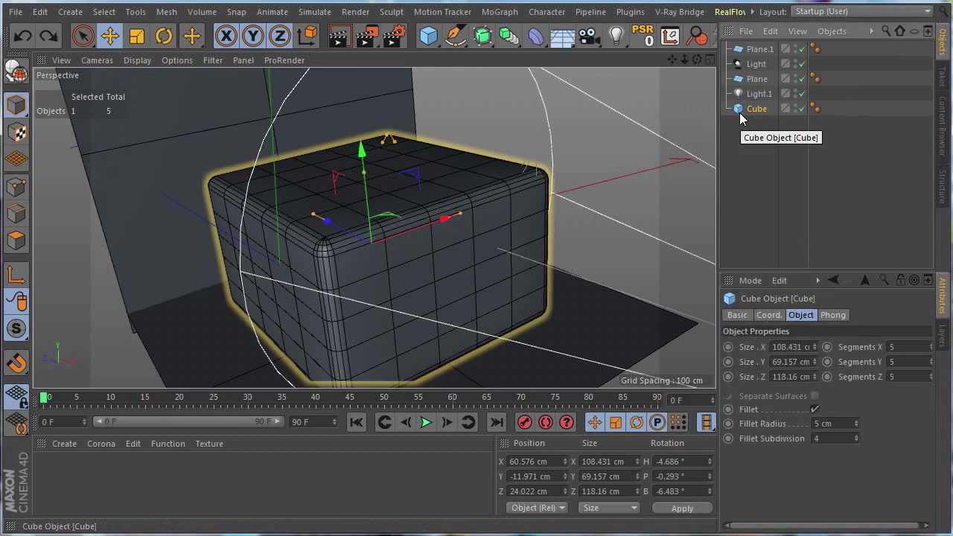
pyautogui.press('c')
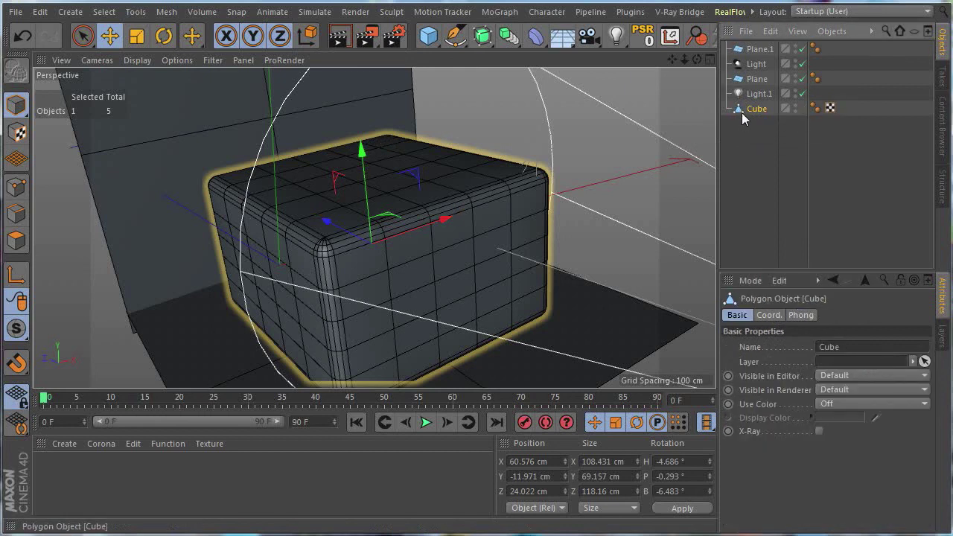
pyautogui.hotkey('ctrl', 'z')
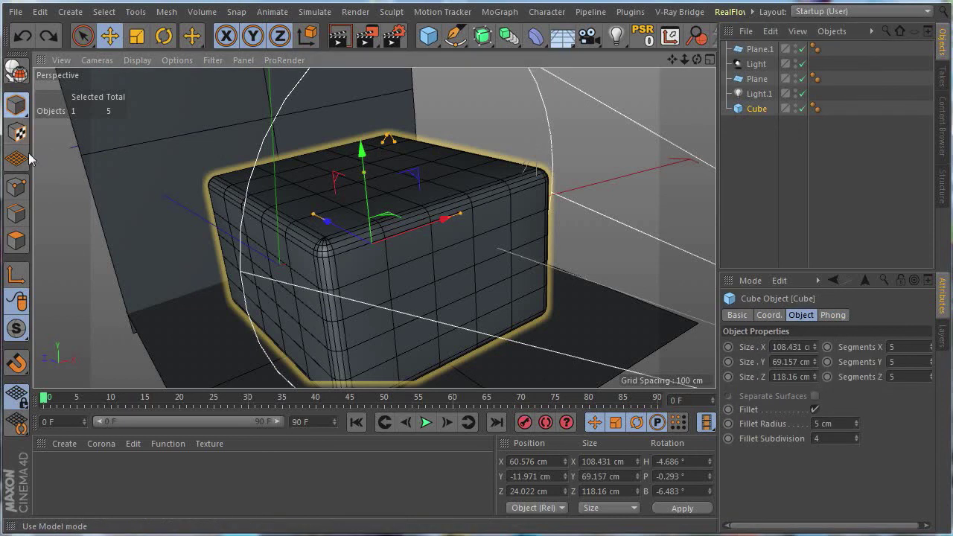
# - Make the filleted cube editable and switch to point editing
pyautogui.click(20, 187)
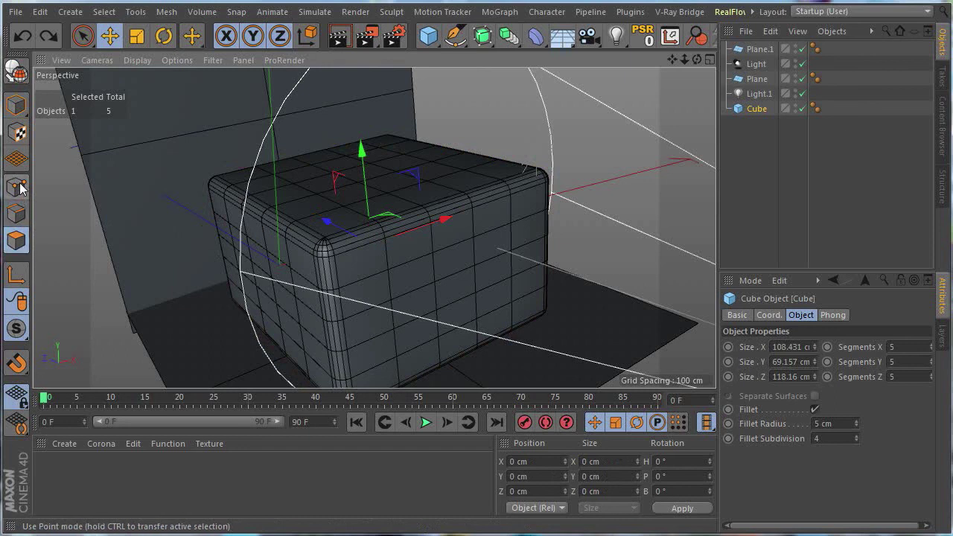
pyautogui.click(18, 239)
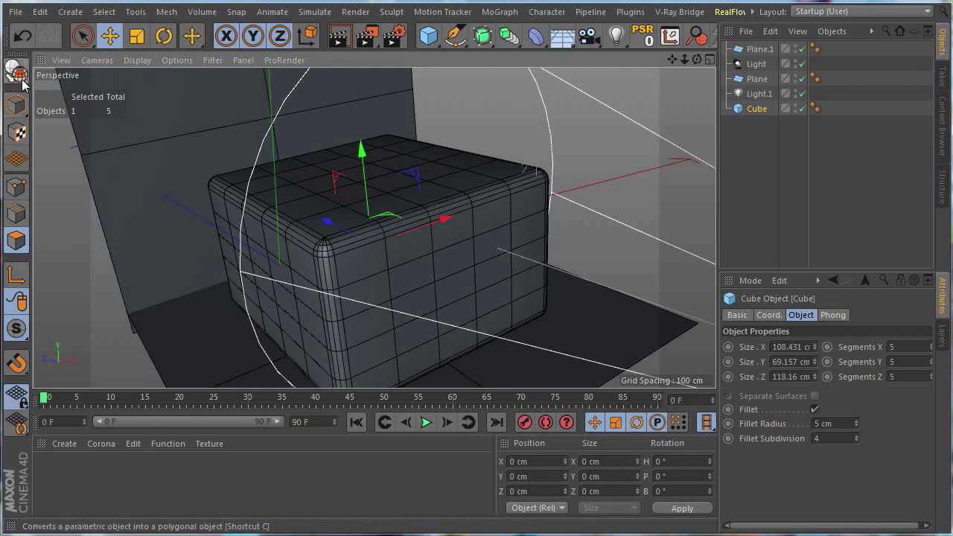
pyautogui.click(21, 79)
pyautogui.click(21, 189)
# - Try raising the cube's near top corner point and pulling a front-face point outward, undoing each move
pyautogui.click(330, 238)
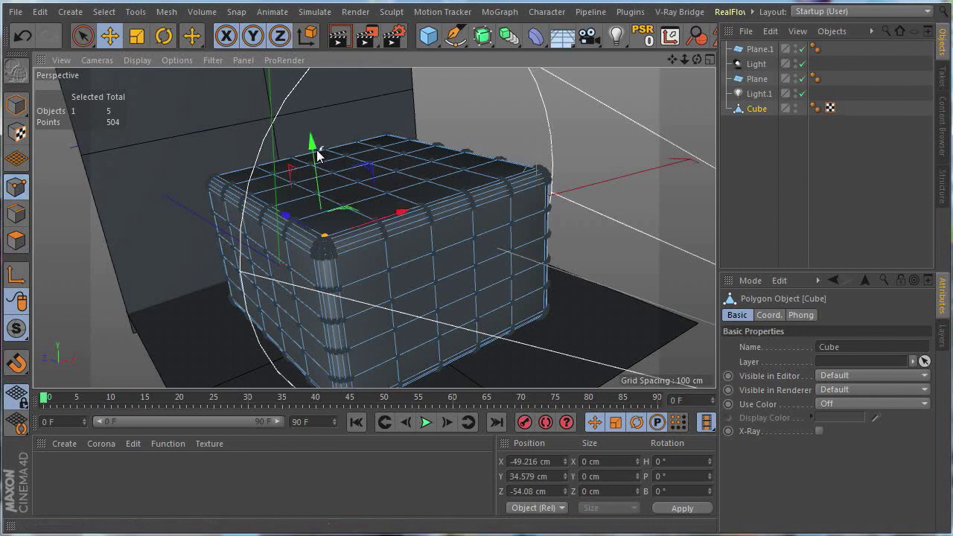
pyautogui.moveTo(317, 150); pyautogui.dragTo(314, 122)
pyautogui.hotkey('ctrl', 'z')
pyautogui.click(431, 249)
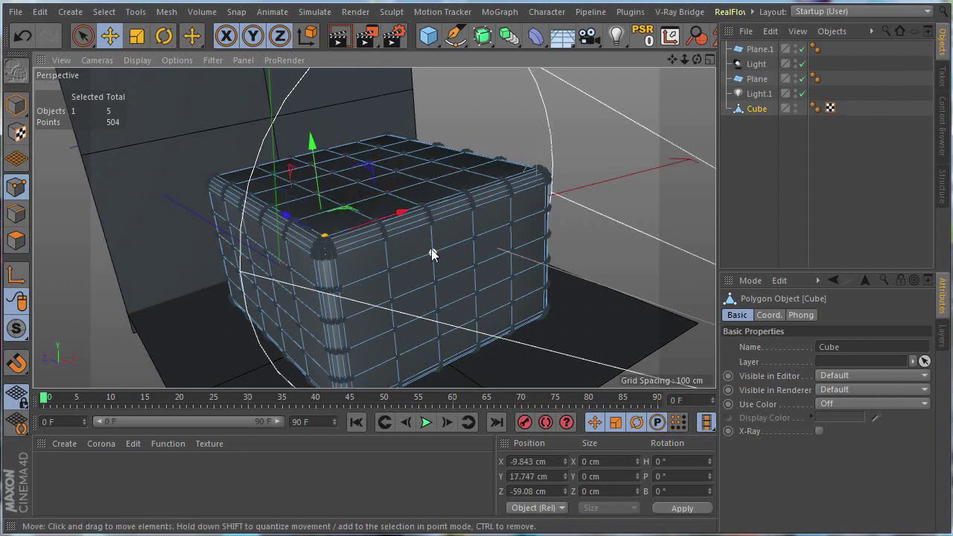
pyautogui.moveTo(395, 236); pyautogui.dragTo(445, 290)
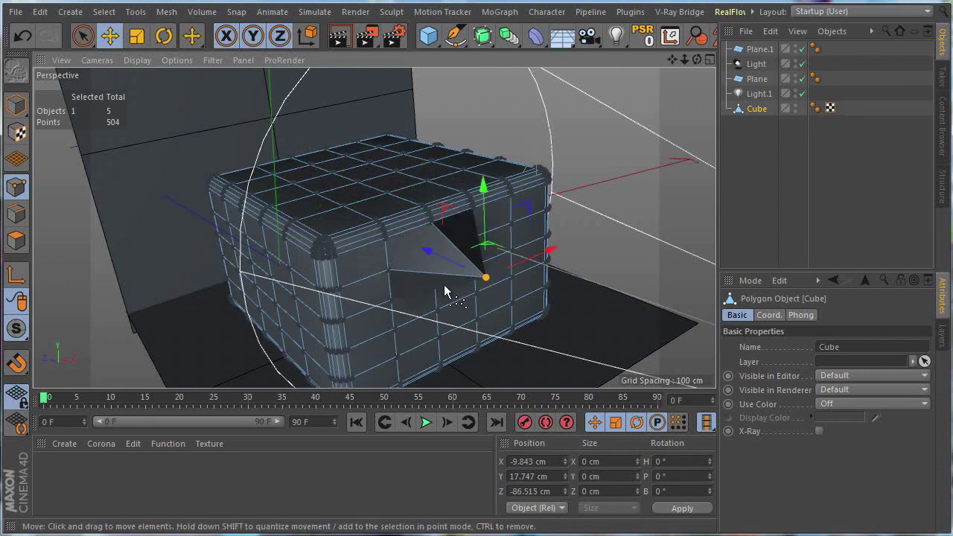
pyautogui.hotkey('ctrl', 'z')
# - Try pulling two neighbouring front-face points outward together, redo the undone move once, and undo it again
pyautogui.keyDown('shift'); pyautogui.click(434, 282); pyautogui.keyUp('shift')
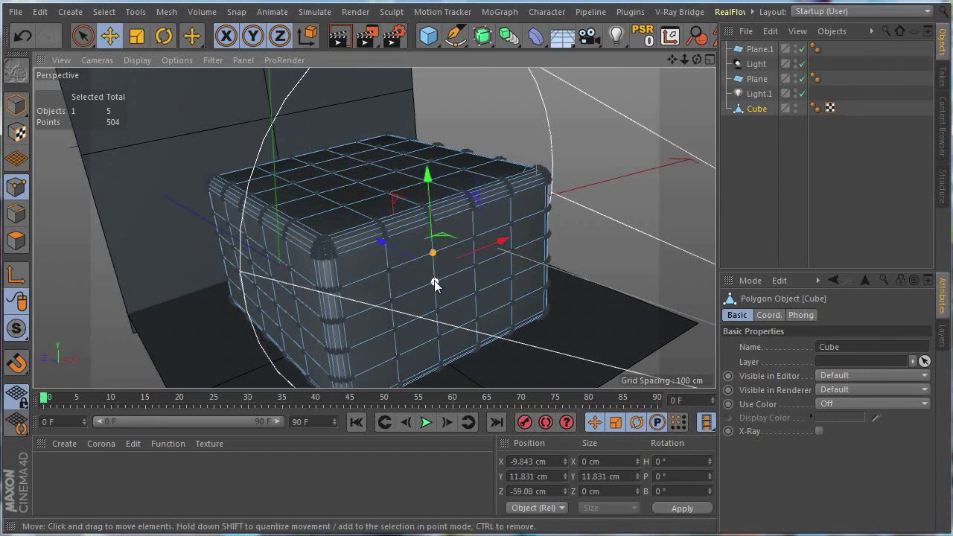
pyautogui.moveTo(381, 241); pyautogui.dragTo(432, 265)
pyautogui.hotkey('ctrl', 'z')
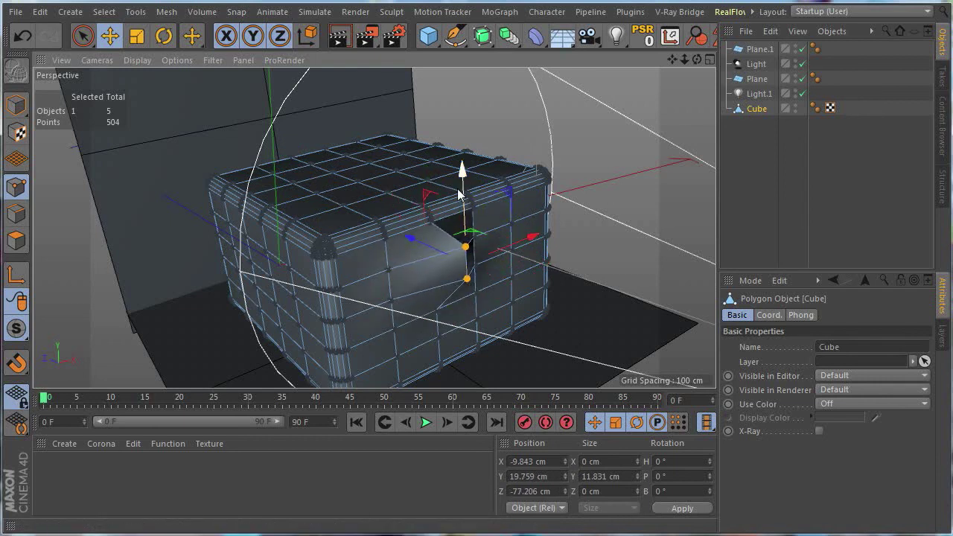
pyautogui.hotkey('ctrl', 'z')
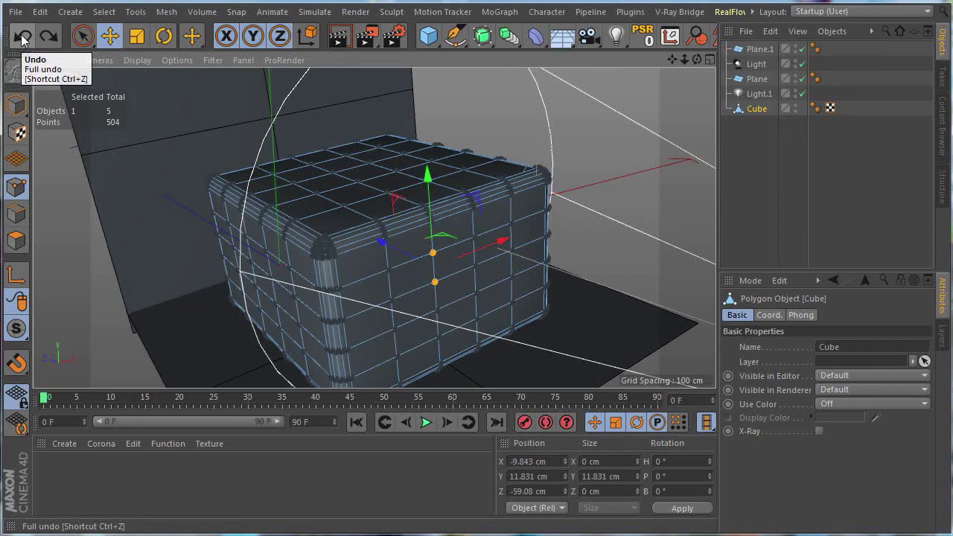
pyautogui.click(47, 36)
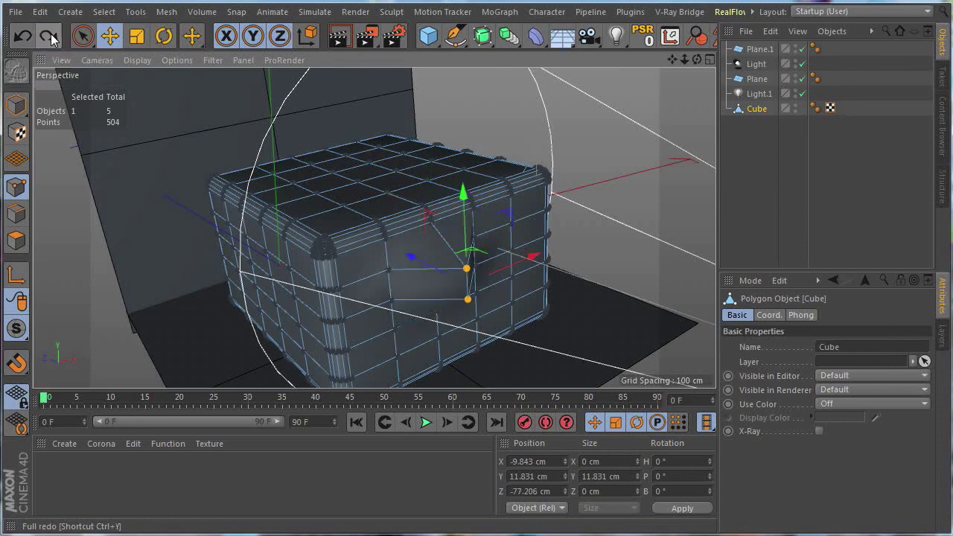
pyautogui.click(32, 37)
# - Try pulling single and multiple front-face edges of the cube outward in edge mode, undoing each move
pyautogui.click(416, 263)
pyautogui.moveTo(458, 287); pyautogui.dragTo(483, 302)
pyautogui.hotkey('ctrl', 'z')
pyautogui.click(491, 260)
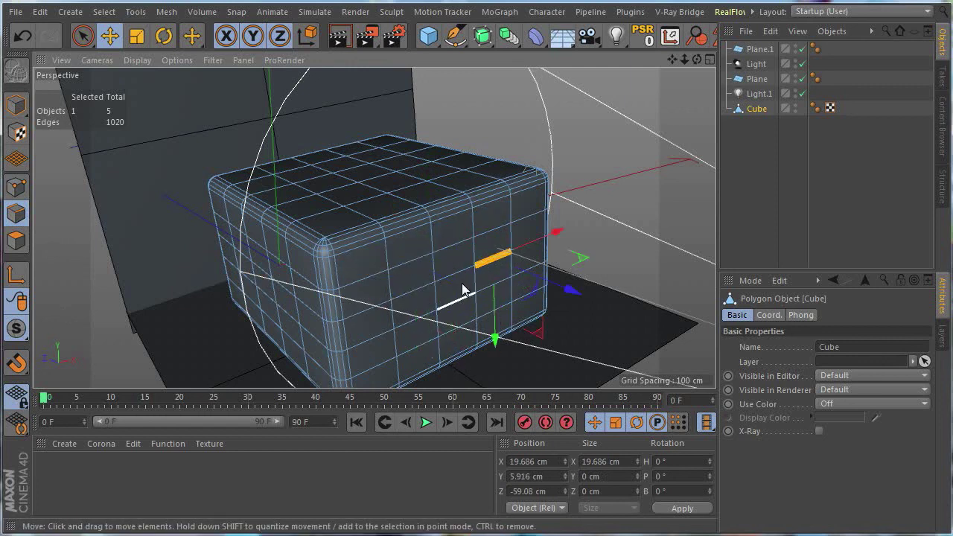
pyautogui.keyDown('shift'); pyautogui.click(454, 279); pyautogui.keyUp('shift')
pyautogui.moveTo(431, 260); pyautogui.dragTo(475, 279)
pyautogui.hotkey('ctrl', 'z')
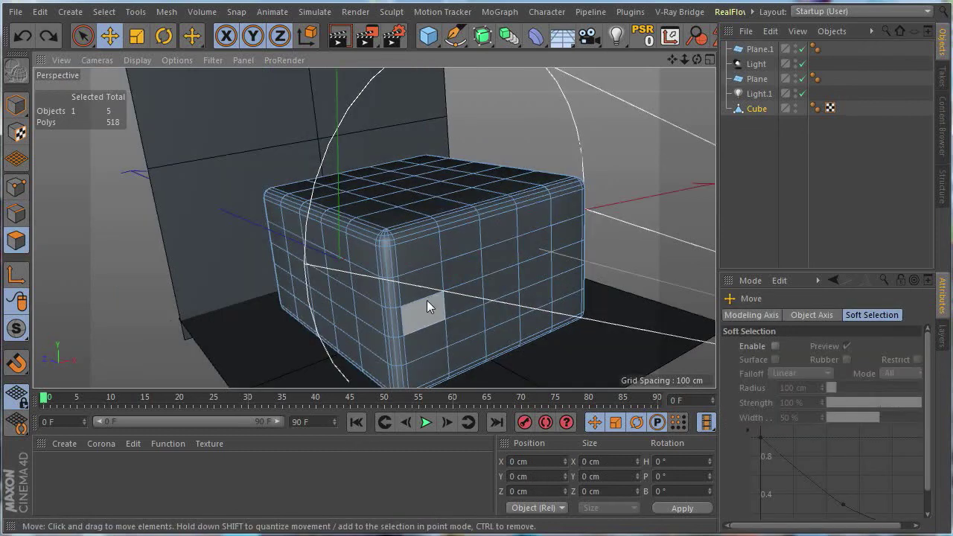
# - Try pulling three separate front-face polygons of the cube outward together, and undo the move
pyautogui.click(423, 283)
pyautogui.keyDown('shift'); pyautogui.click(506, 259); pyautogui.keyUp('shift')
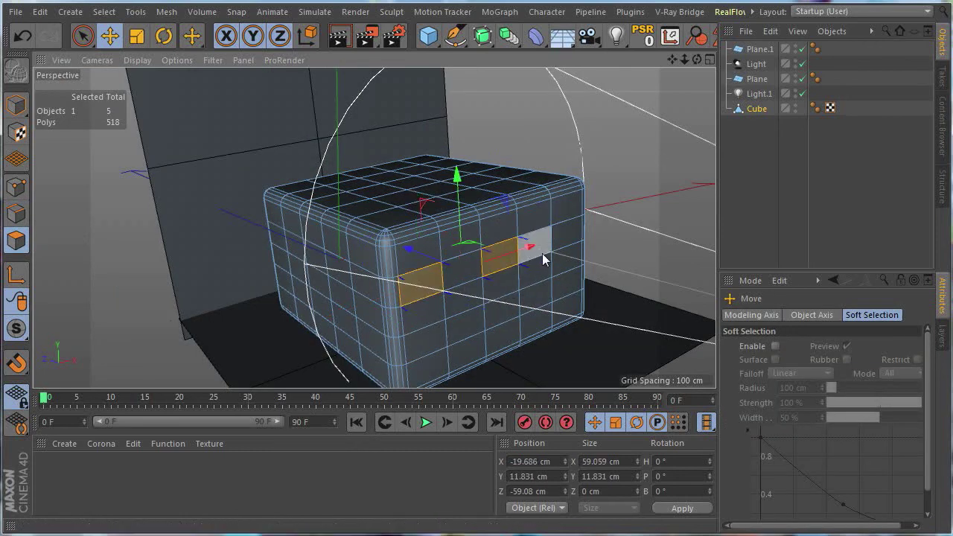
pyautogui.keyDown('shift'); pyautogui.click(504, 307); pyautogui.keyUp('shift')
pyautogui.moveTo(409, 272); pyautogui.dragTo(452, 298)
pyautogui.hotkey('ctrl', 'z')
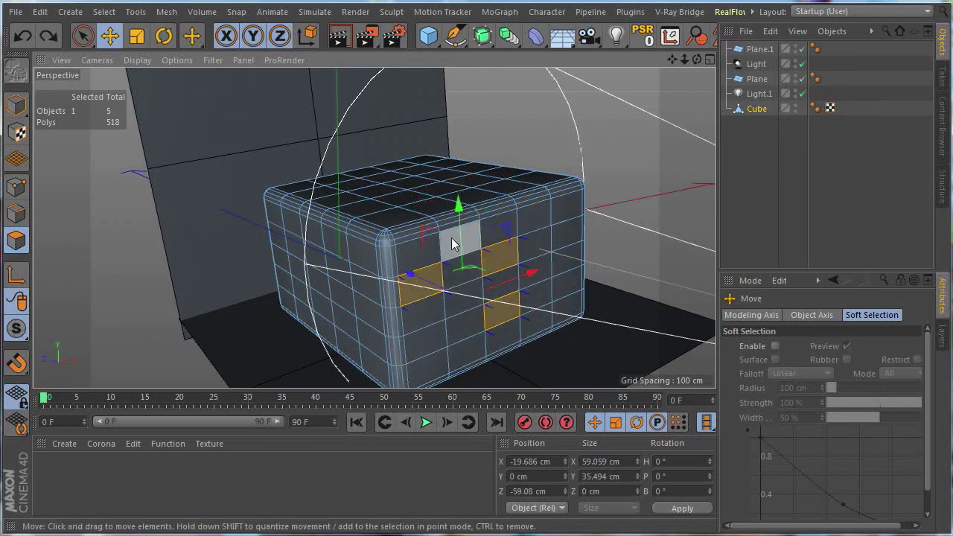
# - Raise the two front corner polygons of the cube's top face together to about Y 54.4 cm
pyautogui.keyDown('alt'); pyautogui.moveTo(599, 237); pyautogui.dragTo(551, 267); pyautogui.keyUp('alt')
pyautogui.click(515, 236)
pyautogui.keyDown('shift'); pyautogui.click(289, 268); pyautogui.keyUp('shift')
pyautogui.moveTo(394, 165); pyautogui.dragTo(392, 112)
pyautogui.keyDown('alt'); pyautogui.moveTo(500, 235); pyautogui.dragTo(528, 331); pyautogui.keyUp('alt')
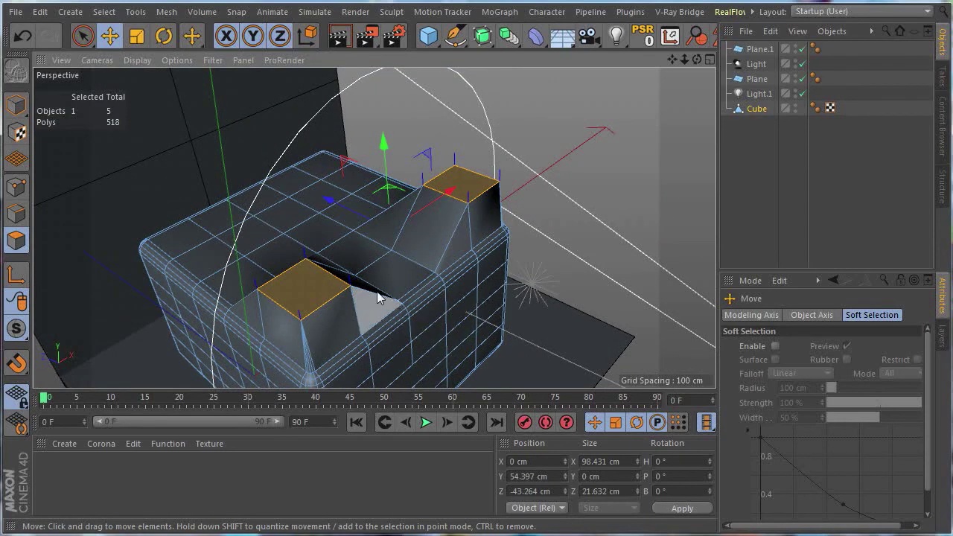
# - Push the centre polygon of the cube's top face down to about Y 15.2 cm
pyautogui.click(320, 219)
pyautogui.moveTo(304, 143); pyautogui.dragTo(308, 181)
pyautogui.keyDown('alt'); pyautogui.moveTo(342, 290); pyautogui.dragTo(386, 270); pyautogui.keyUp('alt')
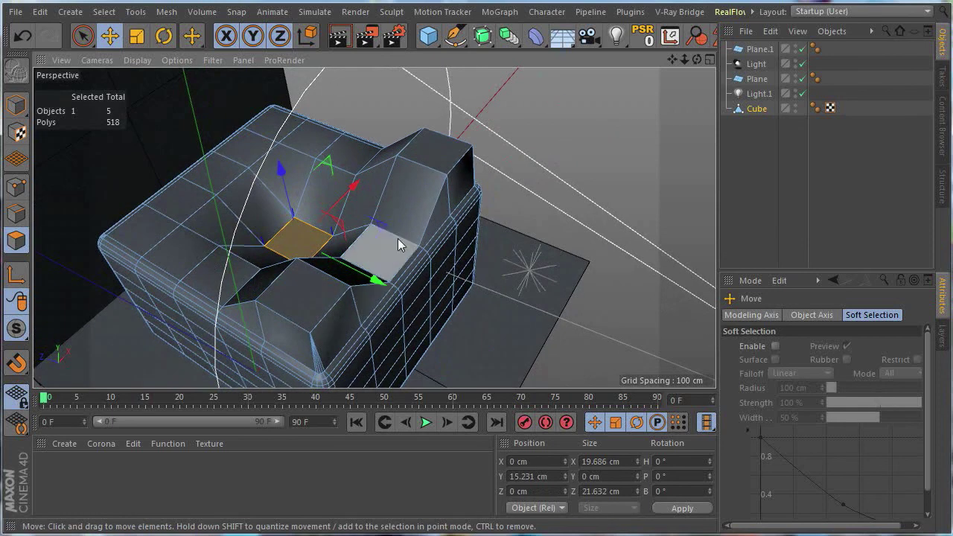
# - Select the cube object and render previews of the reshaped mesh from two viewing angles
pyautogui.click(757, 109)
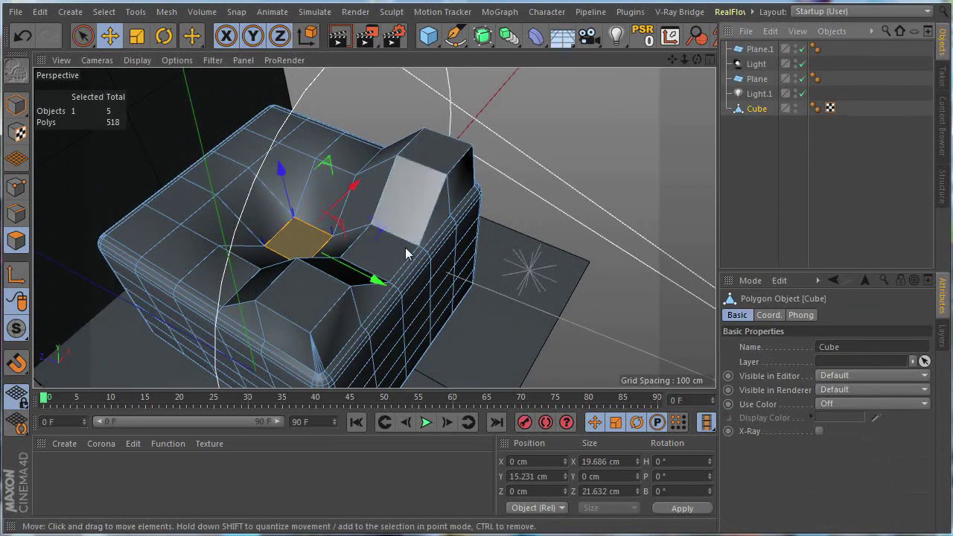
pyautogui.hotkey('ctrl', 'r')
pyautogui.keyDown('alt'); pyautogui.moveTo(537, 293); pyautogui.dragTo(477, 260); pyautogui.keyUp('alt')
pyautogui.hotkey('ctrl', 'r')
pyautogui.keyDown('alt'); pyautogui.moveTo(481, 219); pyautogui.dragTo(498, 228); pyautogui.keyUp('alt')
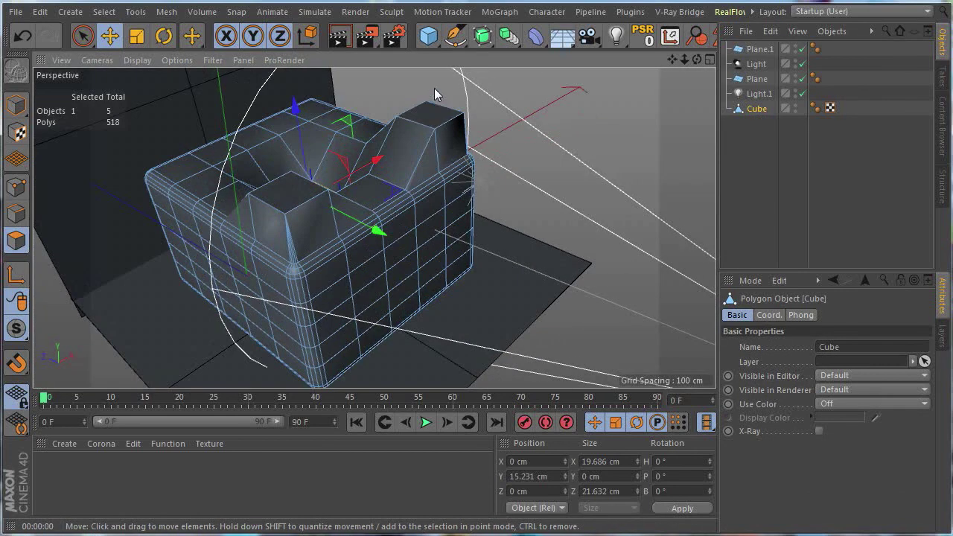